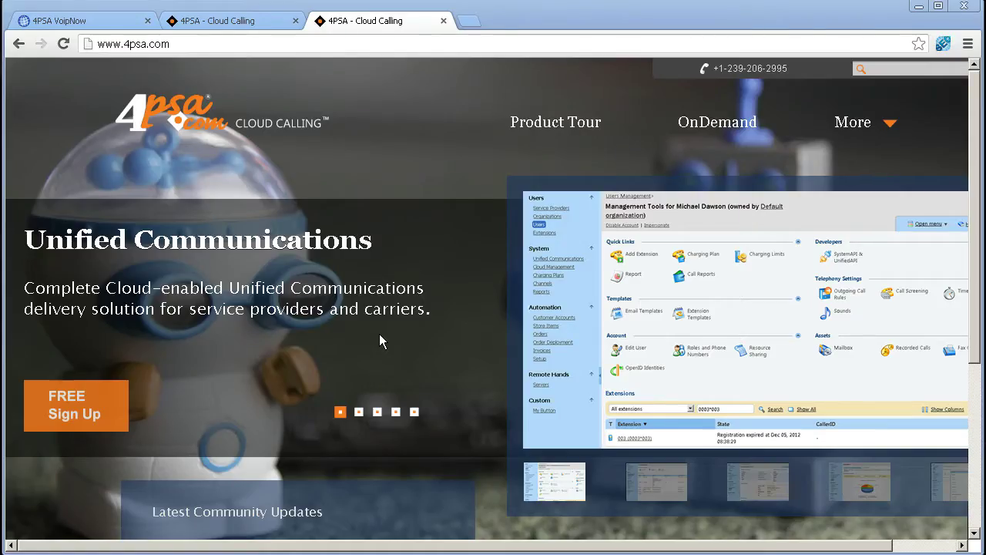
Visit the Cloud OnDemand page, then log in to VoipNow with the administrator login and password.
{"action": "left_click", "coordinate": [246, 20]}
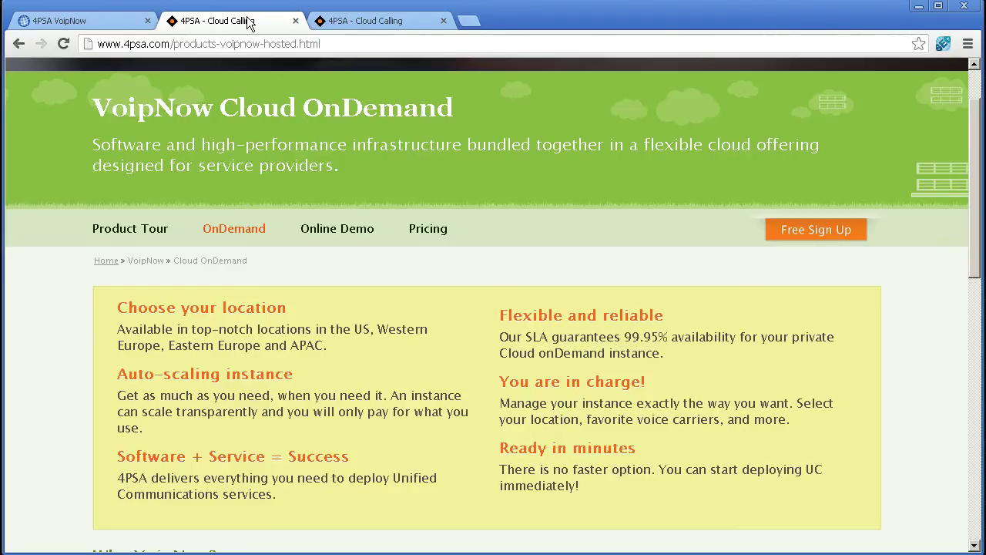
{"action": "left_click", "coordinate": [99, 19]}
{"action": "left_click", "coordinate": [466, 236]}
{"action": "key", "text": "Tab"}
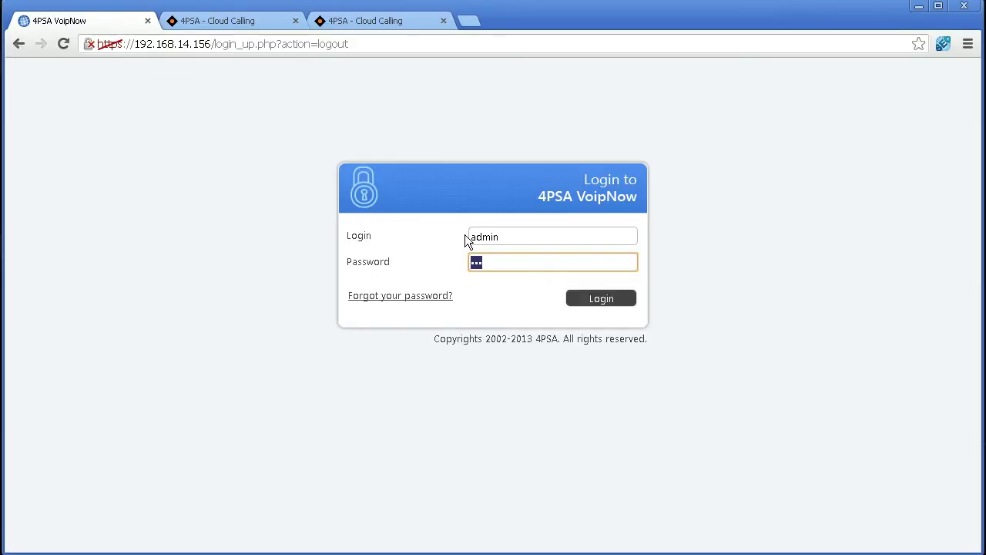
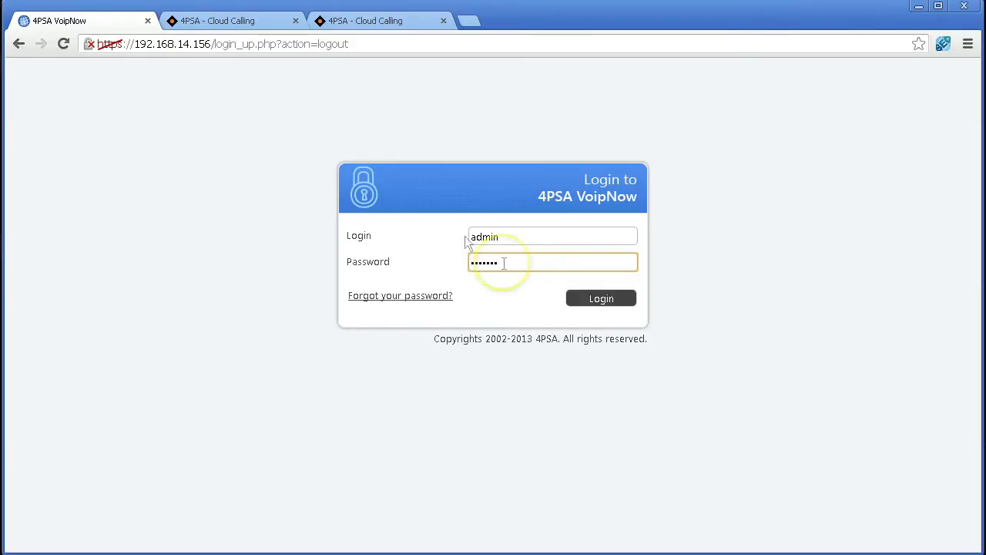
{"action": "left_click", "coordinate": [609, 302]}
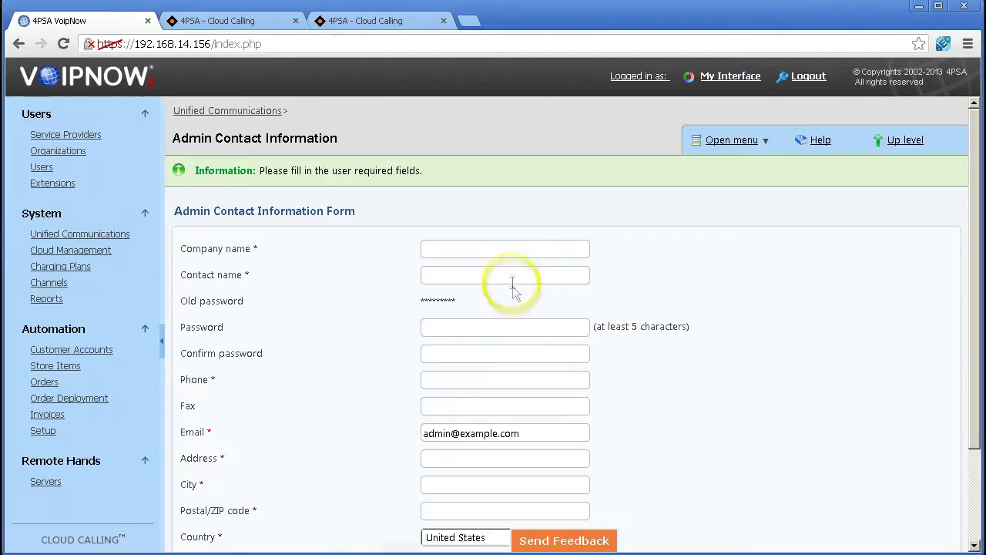
Fill in company name 'compa', the contact name, phone number, street address, city and postal code.
{"action": "left_click", "coordinate": [505, 248]}
{"action": "type", "text": "compa"}
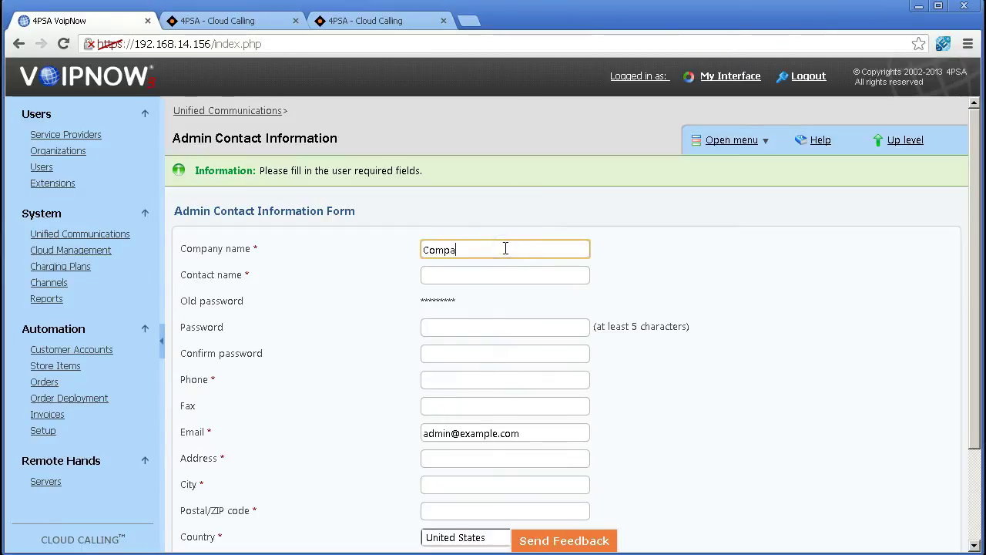
{"action": "left_click", "coordinate": [482, 275]}
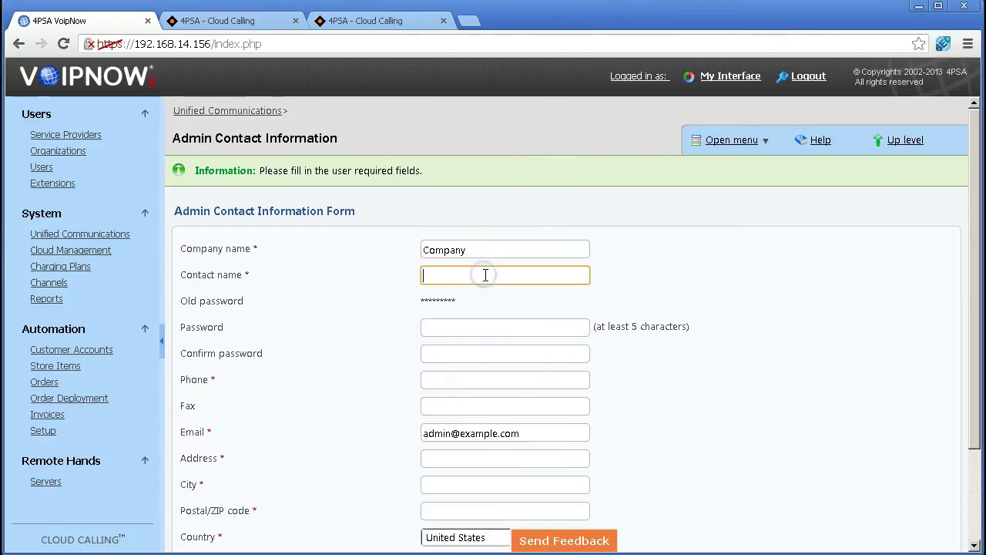
{"action": "type", "text": "Admin"}
{"action": "left_click", "coordinate": [464, 379]}
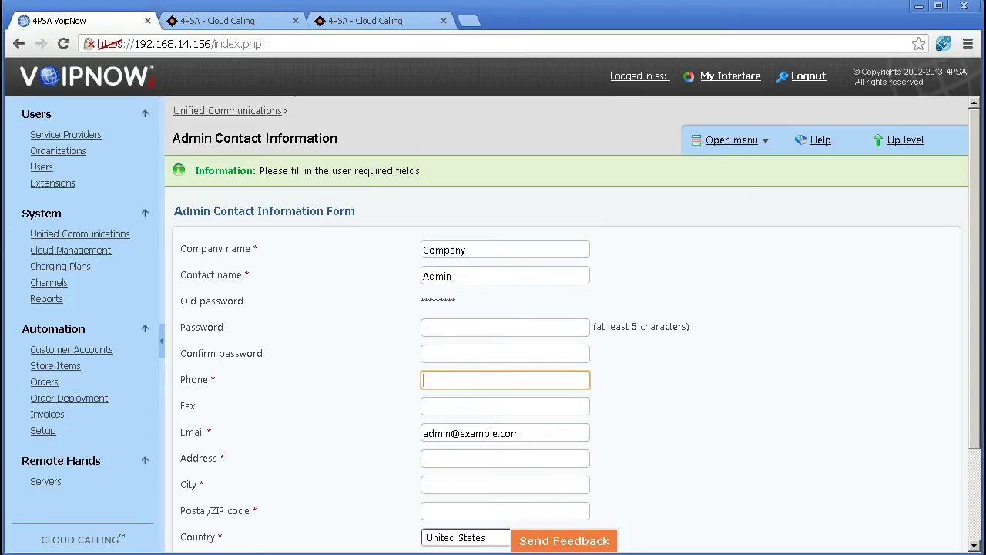
{"action": "left_click", "coordinate": [447, 381]}
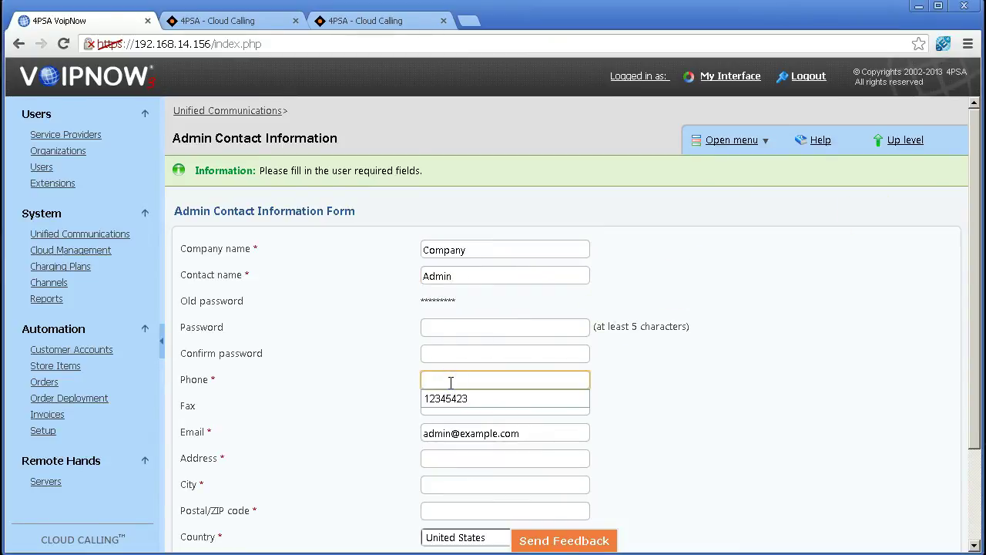
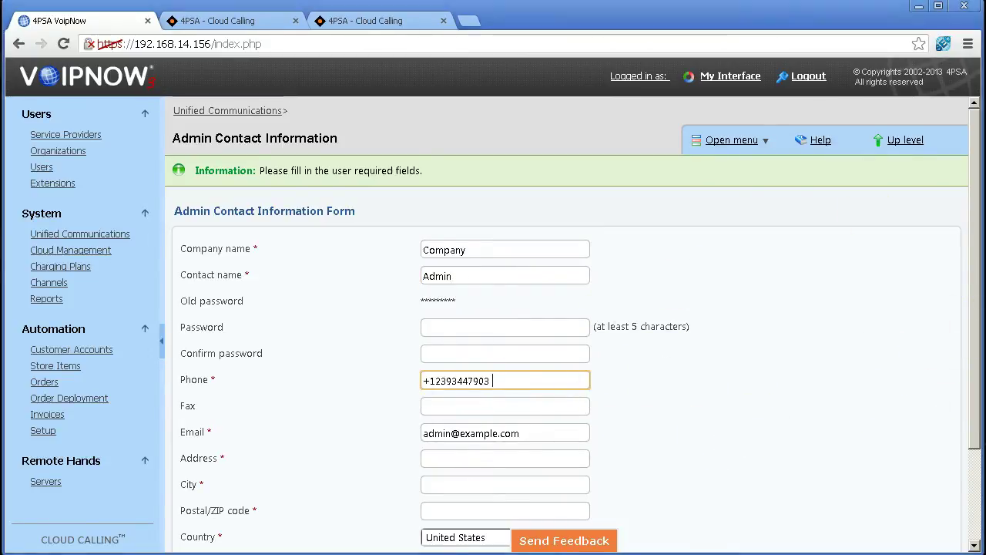
{"action": "left_click", "coordinate": [451, 457]}
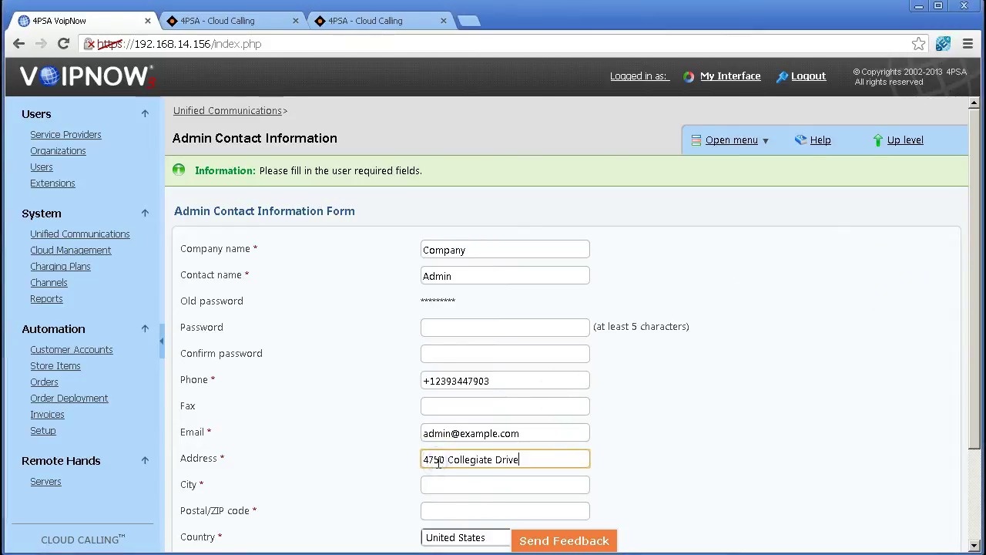
{"action": "left_click", "coordinate": [442, 485]}
{"action": "type", "text": "Panama"}
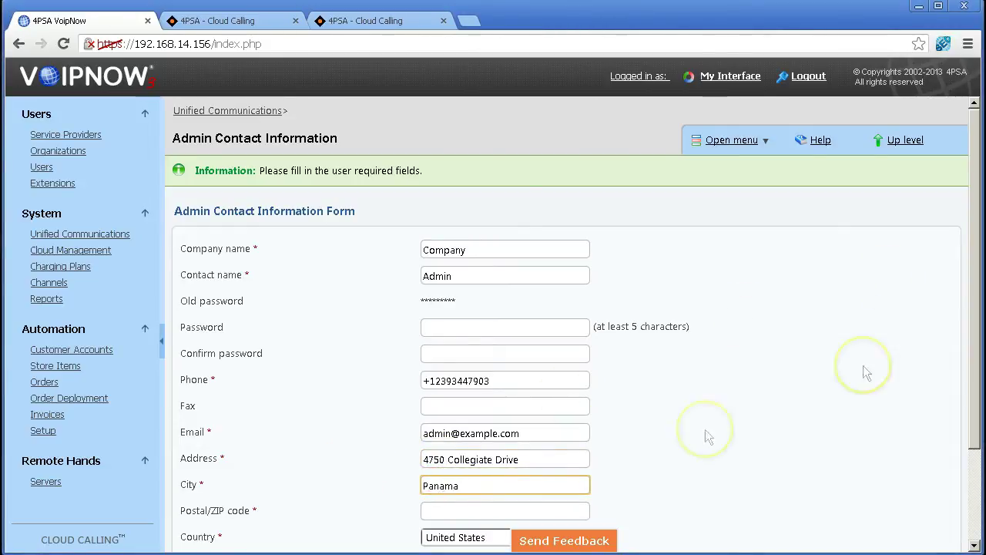
{"action": "left_click", "coordinate": [439, 511]}
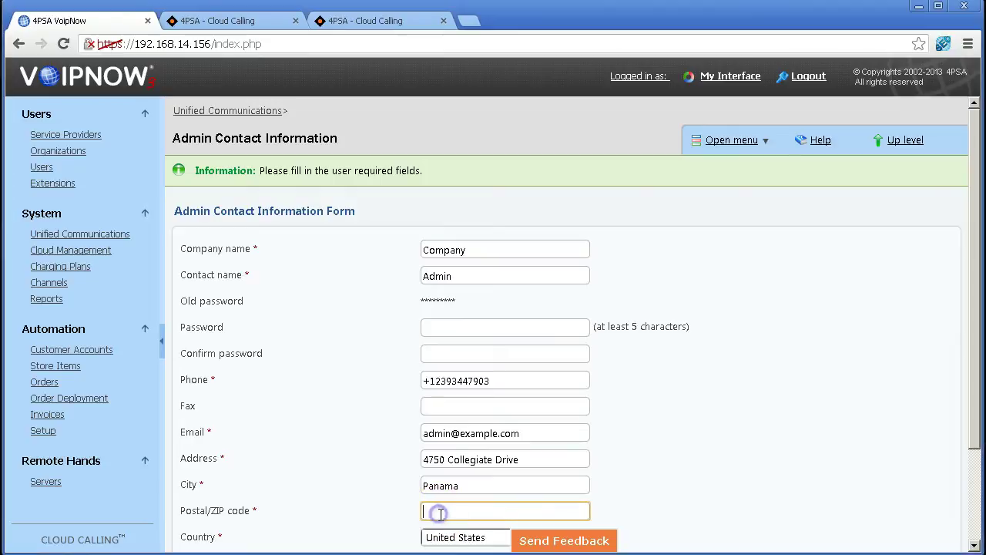
{"action": "type", "text": "32405"}
Set the region to Florida, keep the Pacific/Honolulu time zone, and apply the contact details.
{"action": "scroll", "coordinate": [362, 488], "scroll_direction": "down", "scroll_amount": 3}
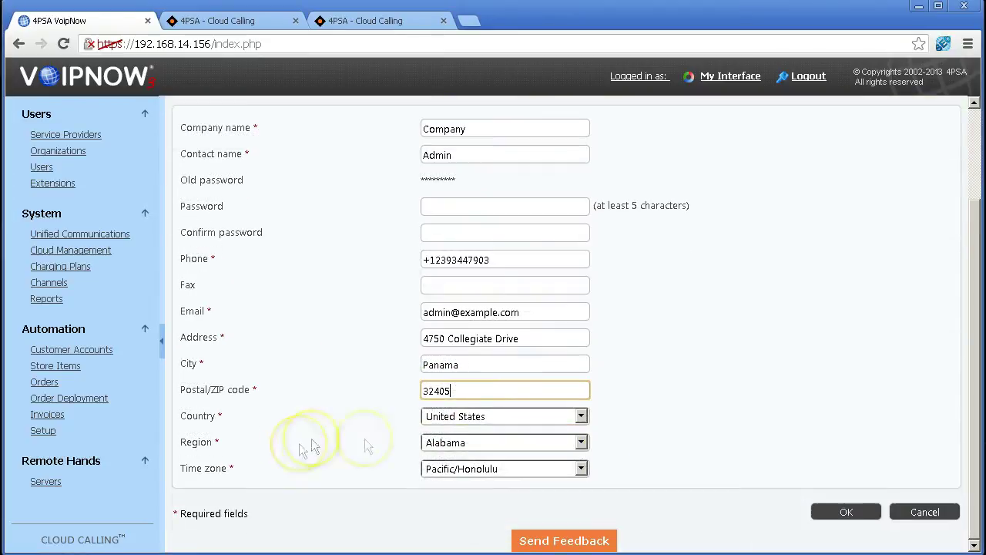
{"action": "left_click", "coordinate": [462, 440]}
{"action": "left_click", "coordinate": [467, 447]}
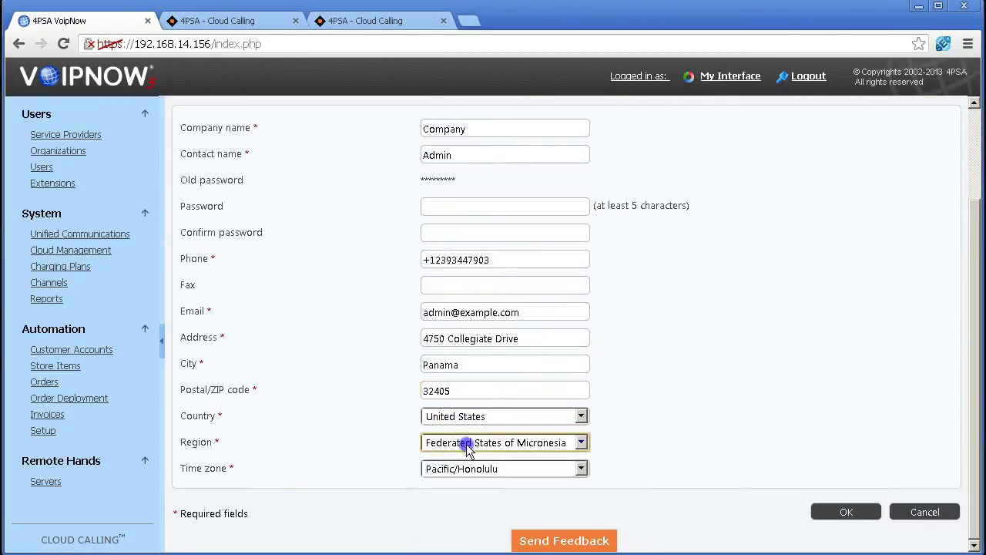
{"action": "left_click", "coordinate": [517, 446]}
{"action": "scroll", "coordinate": [504, 508], "scroll_direction": "down", "scroll_amount": 4}
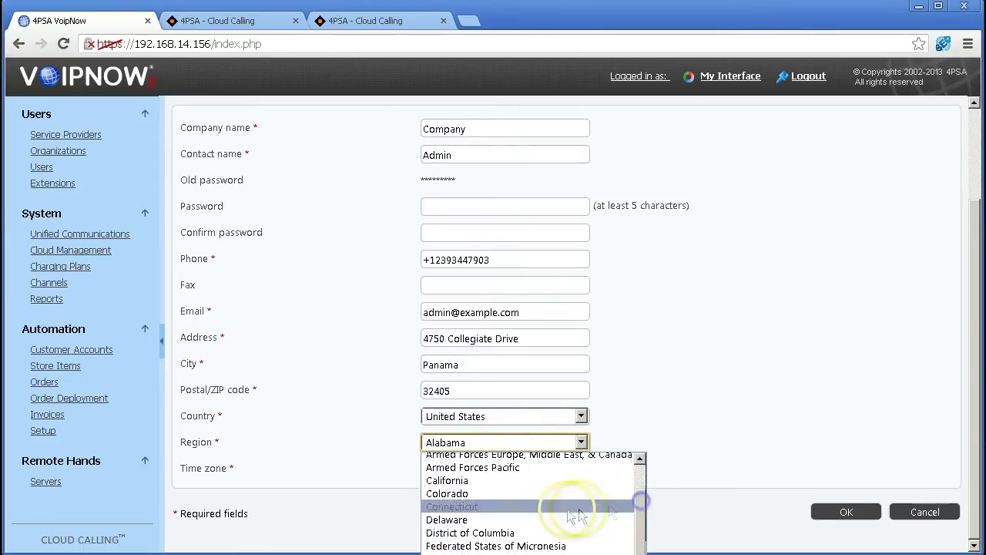
{"action": "left_click", "coordinate": [441, 481]}
{"action": "left_click", "coordinate": [461, 468]}
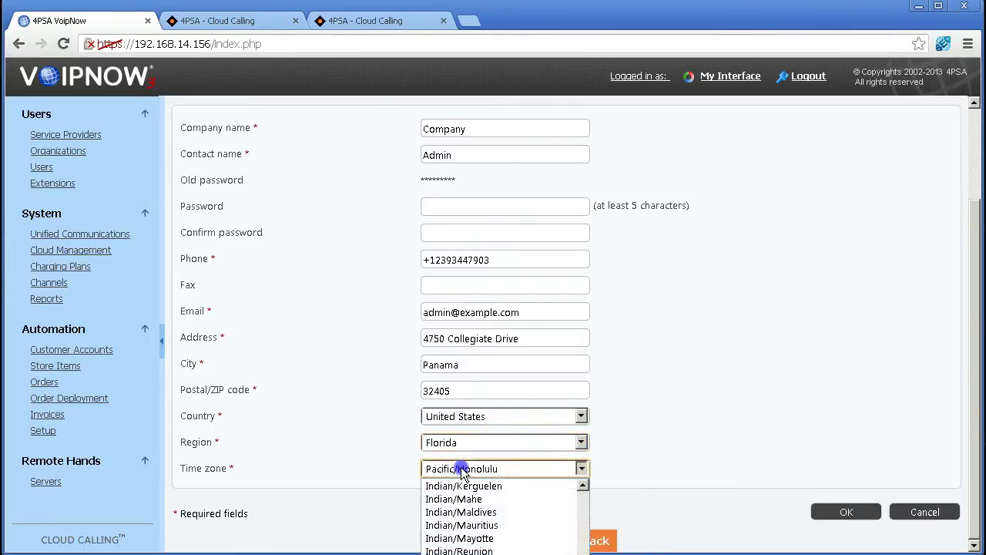
{"action": "left_click", "coordinate": [461, 468]}
{"action": "left_click", "coordinate": [851, 510]}
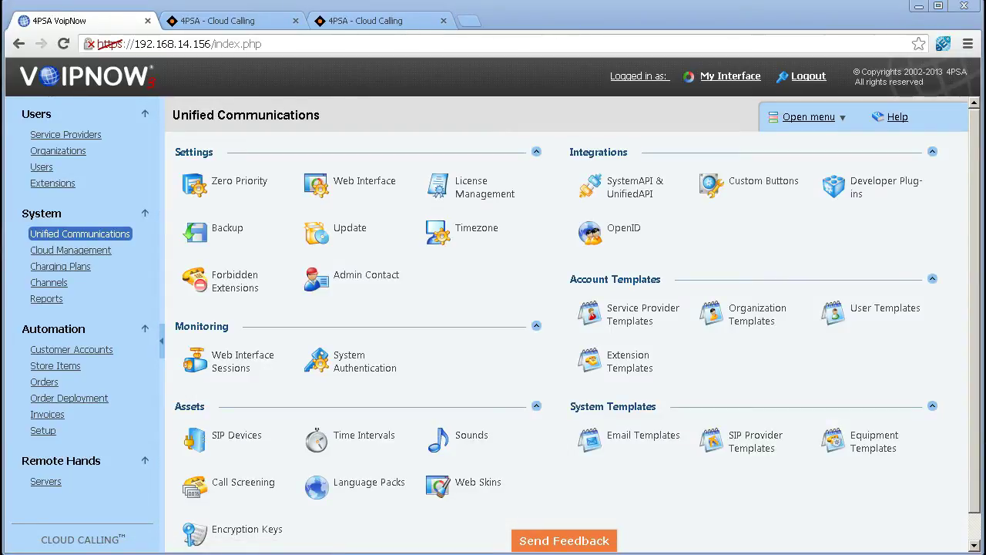
Open Zero Priority and review the General settings, including the minimum kept voicemail message length.
{"action": "left_click", "coordinate": [227, 188]}
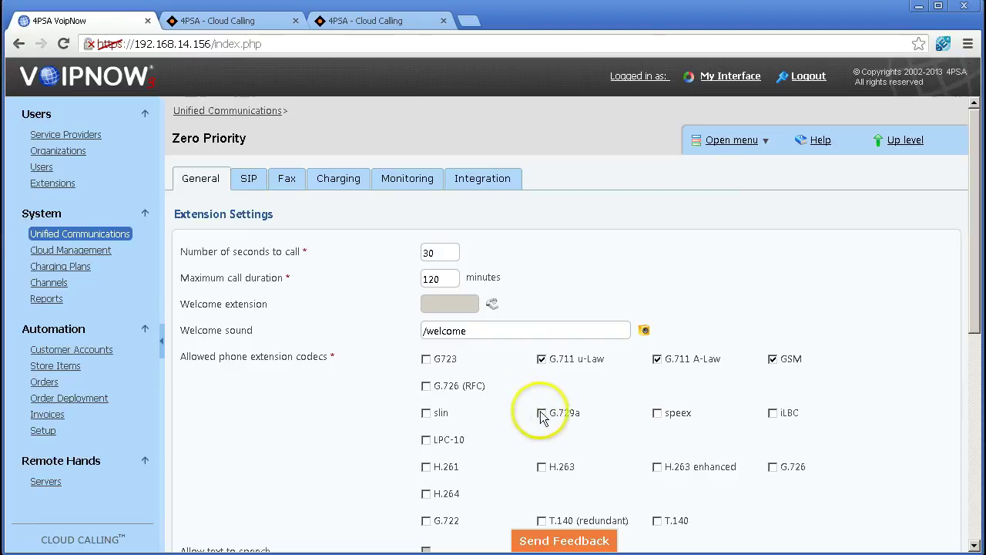
{"action": "scroll", "coordinate": [538, 412], "scroll_direction": "down", "scroll_amount": 4}
{"action": "scroll", "coordinate": [539, 412], "scroll_direction": "down", "scroll_amount": 4}
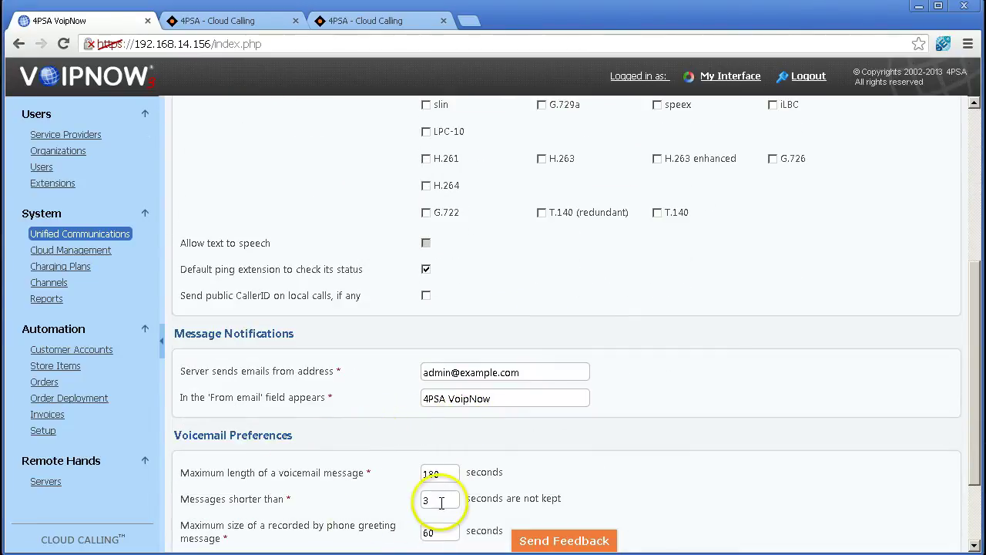
{"action": "left_click", "coordinate": [440, 500]}
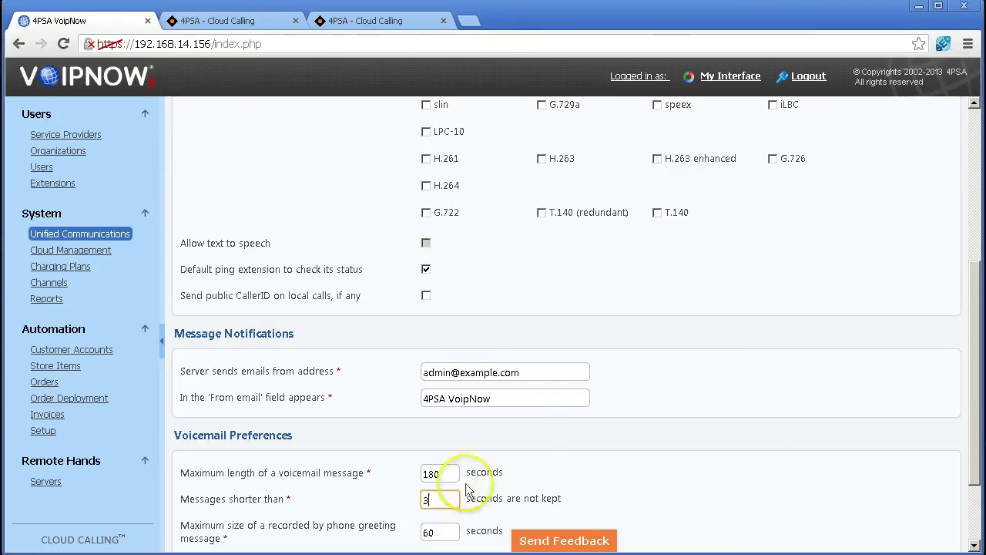
{"action": "scroll", "coordinate": [568, 399], "scroll_direction": "down", "scroll_amount": 3}
{"action": "scroll", "coordinate": [352, 376], "scroll_direction": "up", "scroll_amount": 10}
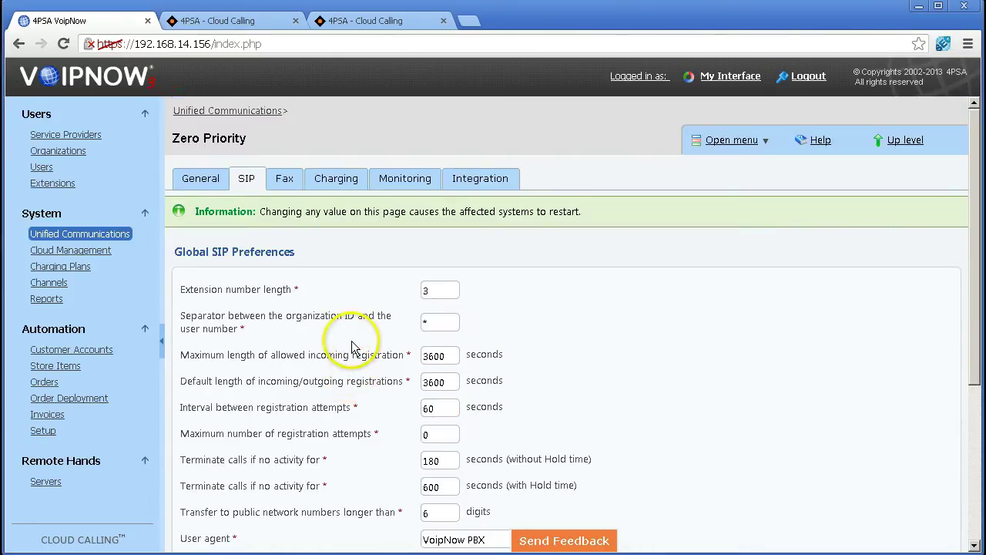
Set the SIP accept-requests domain to sip.hostname.com:5060 and save the SIP preferences.
{"action": "left_click", "coordinate": [433, 292]}
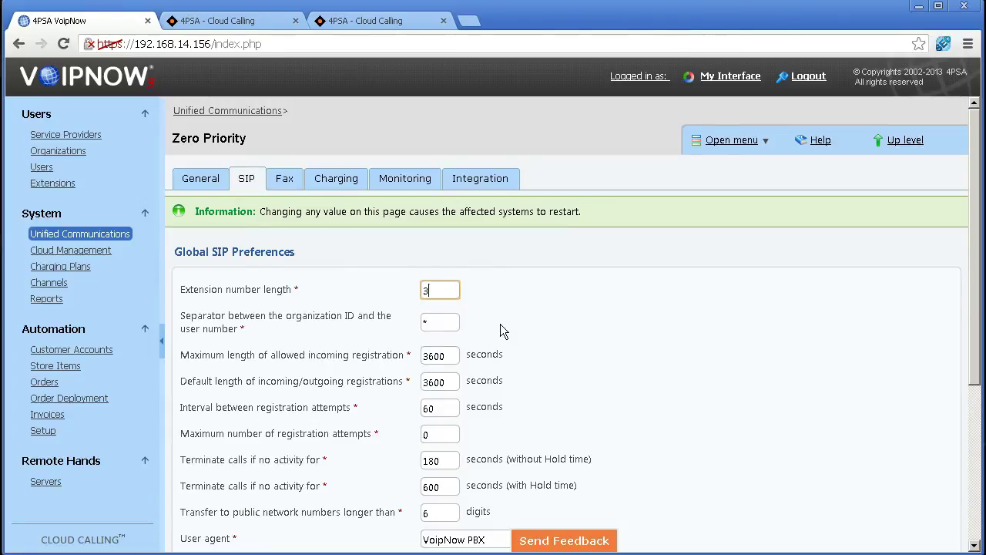
{"action": "left_click", "coordinate": [456, 325]}
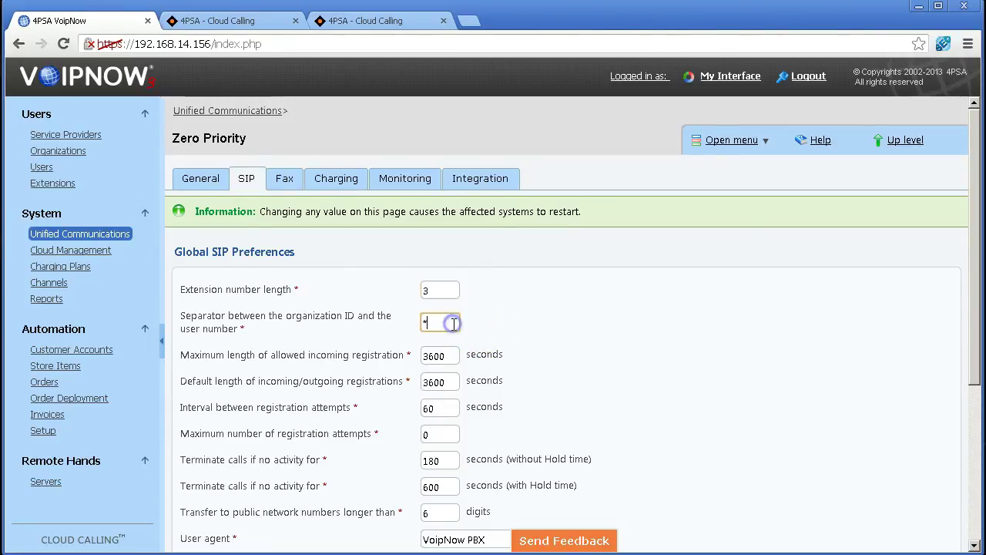
{"action": "scroll", "coordinate": [451, 322], "scroll_direction": "down", "scroll_amount": 1}
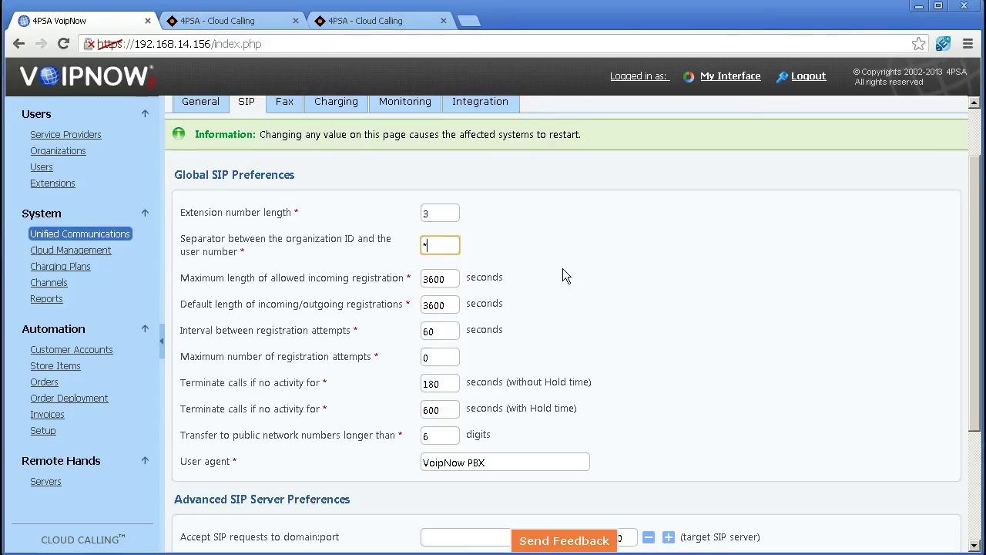
{"action": "scroll", "coordinate": [563, 276], "scroll_direction": "down", "scroll_amount": 1}
{"action": "scroll", "coordinate": [561, 270], "scroll_direction": "down", "scroll_amount": 1}
{"action": "left_click", "coordinate": [508, 382]}
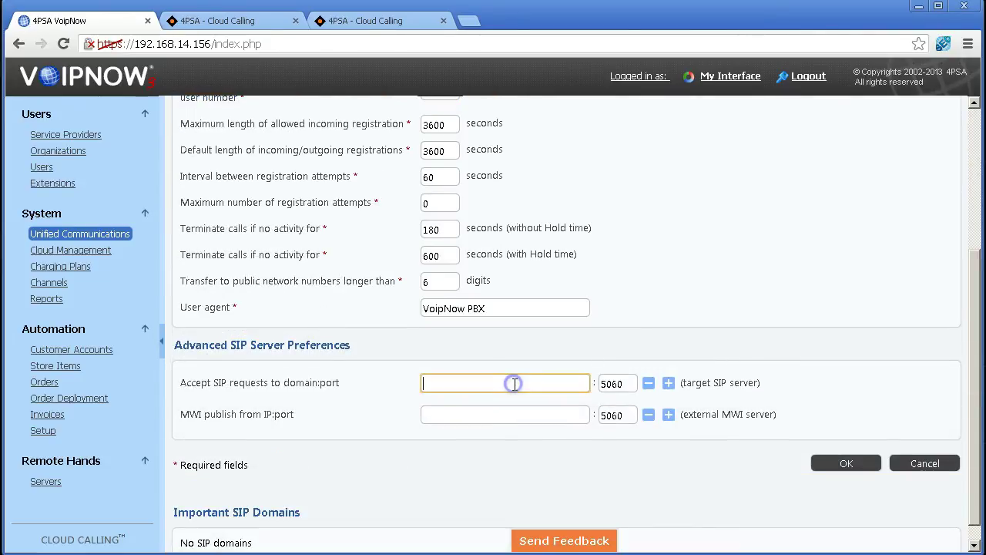
{"action": "type", "text": "si"}
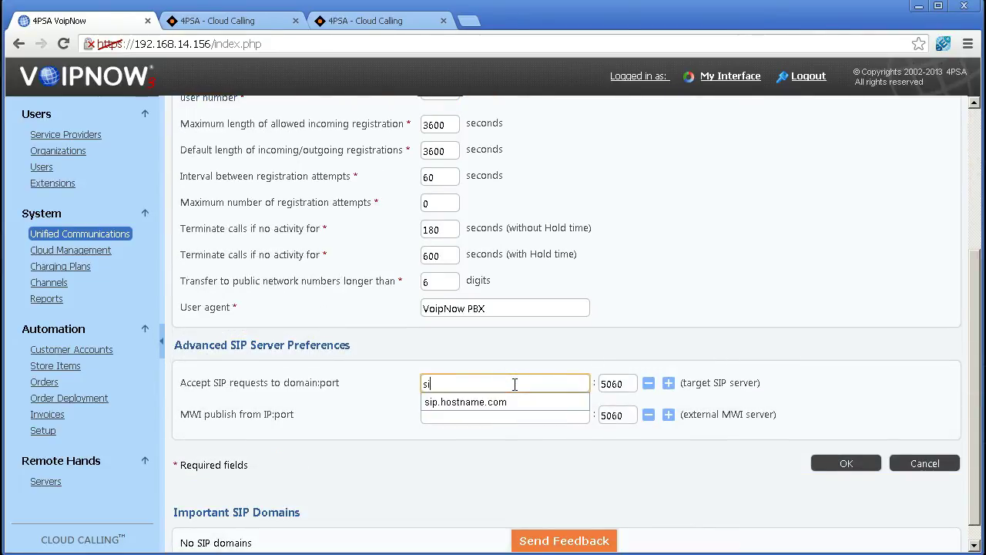
{"action": "type", "text": "p.hostname.com"}
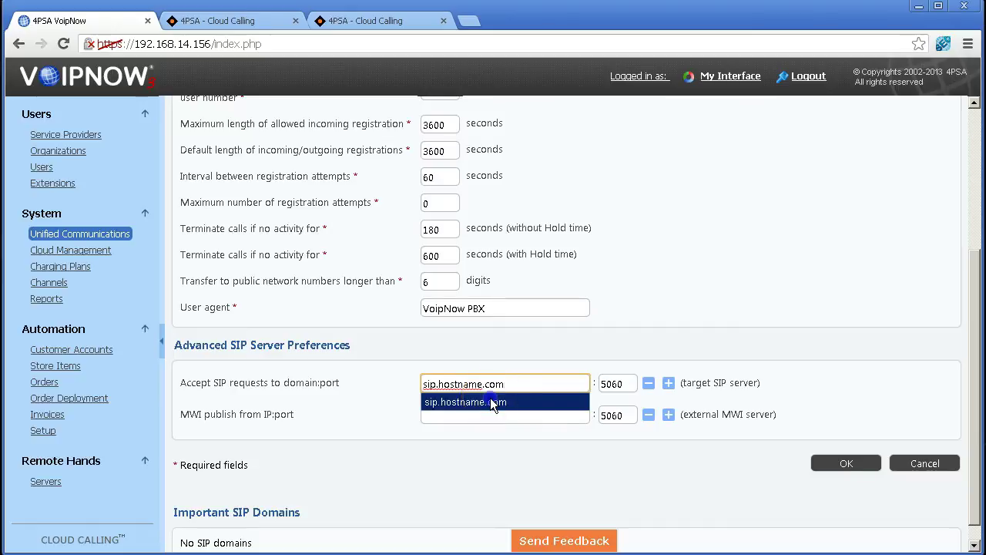
{"action": "left_click", "coordinate": [490, 401]}
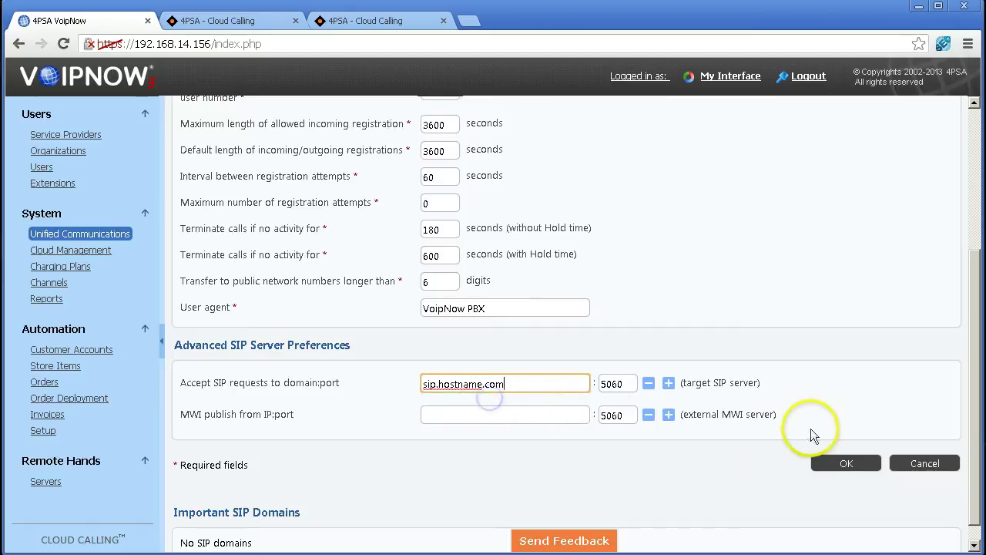
{"action": "left_click", "coordinate": [845, 466]}
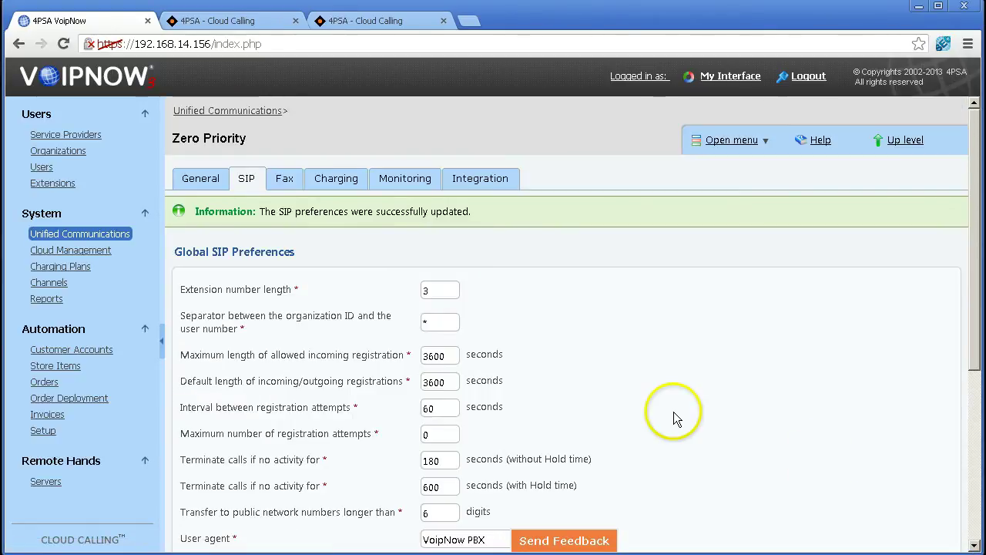
Enable faxes by email with hostname sip.hostname.com and a fax mailbox on that host, then save.
{"action": "scroll", "coordinate": [673, 411], "scroll_direction": "down", "scroll_amount": 4}
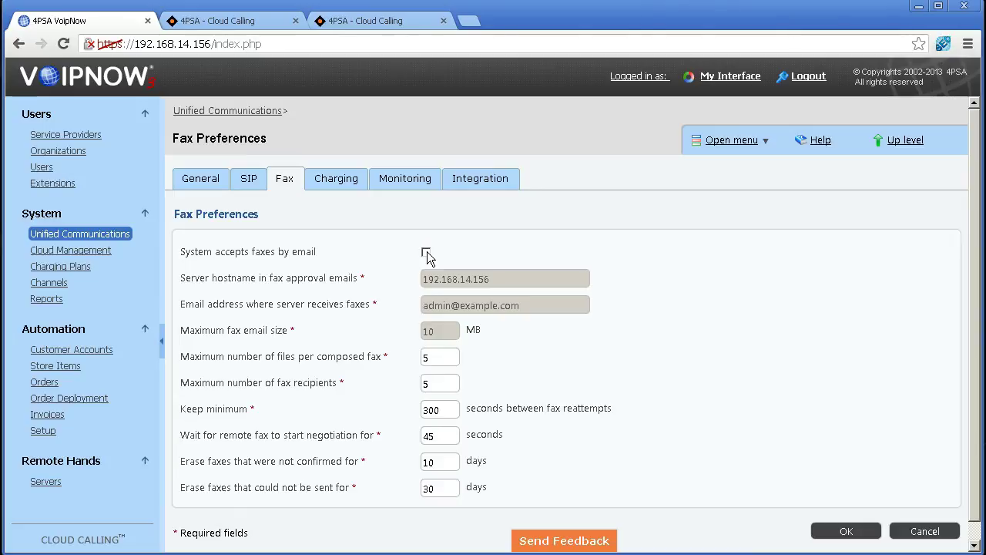
{"action": "left_click", "coordinate": [427, 252]}
{"action": "left_click_drag", "start_coordinate": [502, 280], "coordinate": [384, 279]}
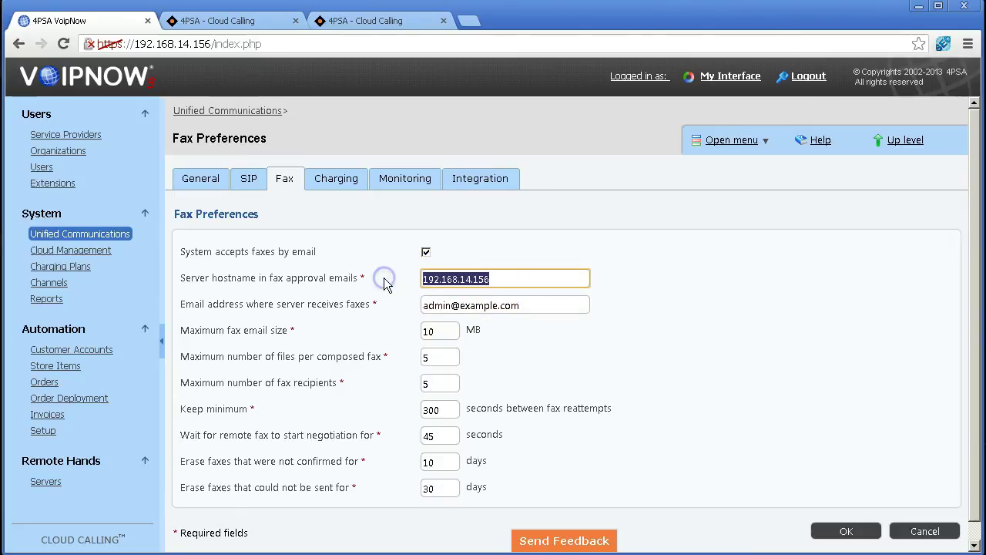
{"action": "type", "text": "sip."}
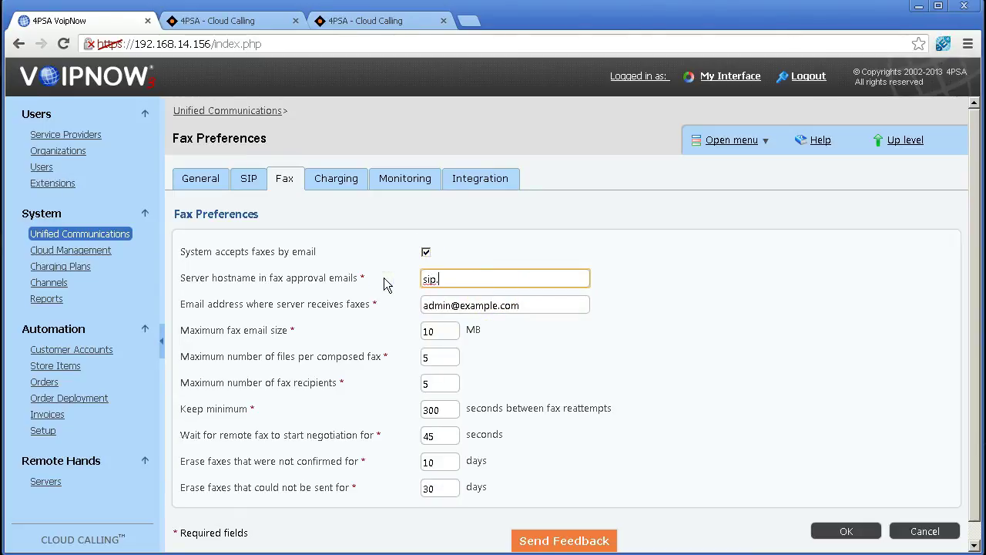
{"action": "type", "text": "hostname.com"}
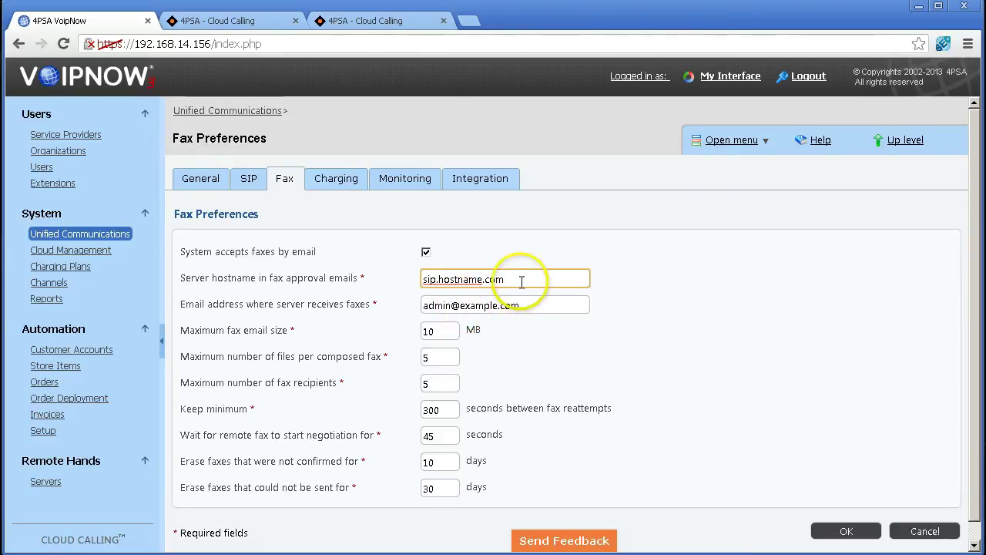
{"action": "left_click_drag", "start_coordinate": [505, 279], "coordinate": [409, 279]}
{"action": "key", "text": "ctrl+c"}
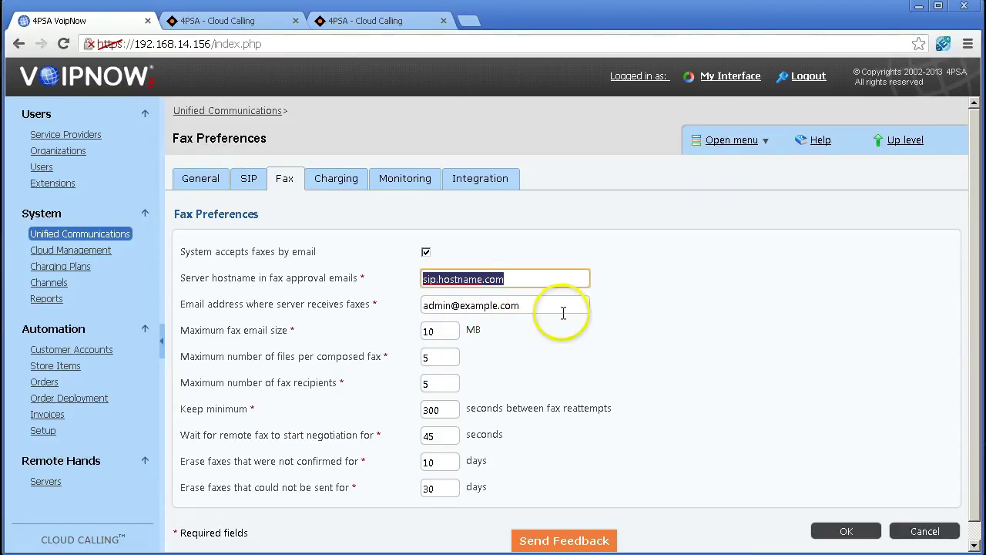
{"action": "left_click_drag", "start_coordinate": [559, 306], "coordinate": [374, 305]}
{"action": "type", "text": "fax"}
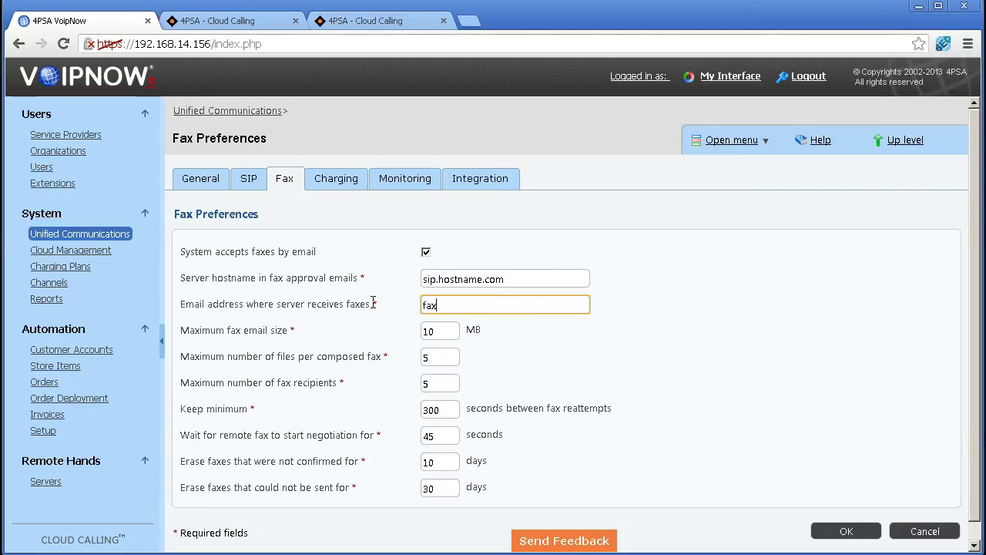
{"action": "type", "text": "@"}
{"action": "key", "text": "ctrl+v"}
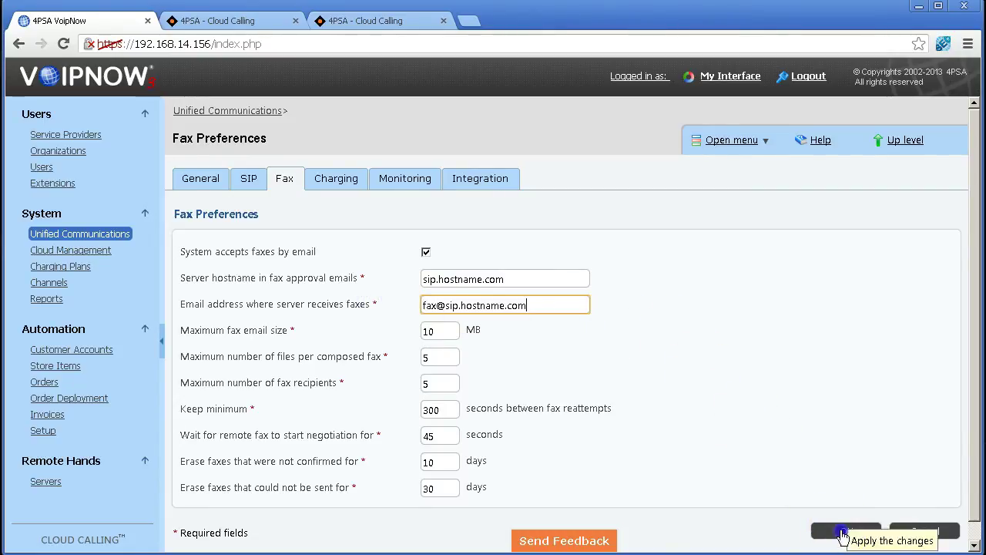
{"action": "left_click", "coordinate": [844, 532]}
{"action": "left_click", "coordinate": [339, 183]}
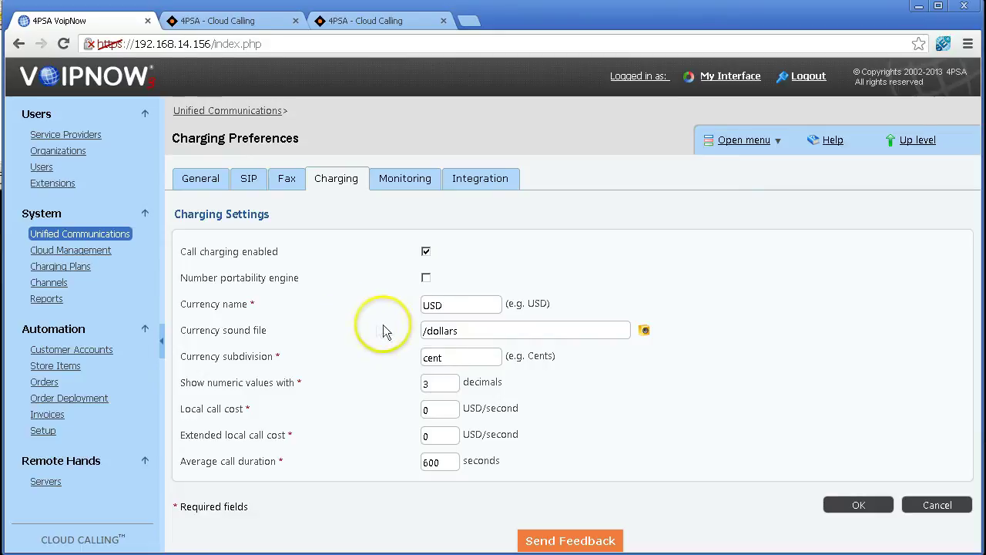
{"action": "left_click", "coordinate": [434, 305]}
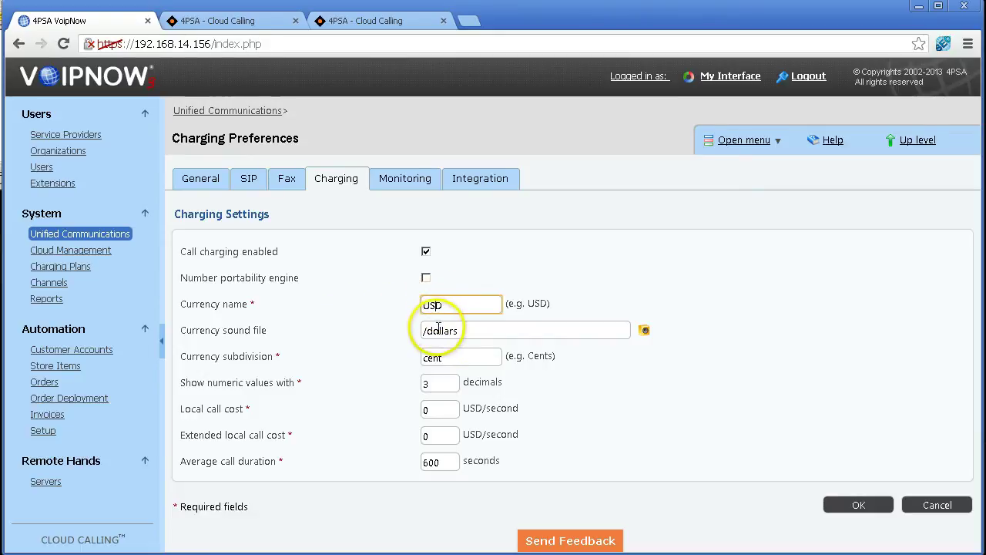
{"action": "left_click", "coordinate": [433, 356]}
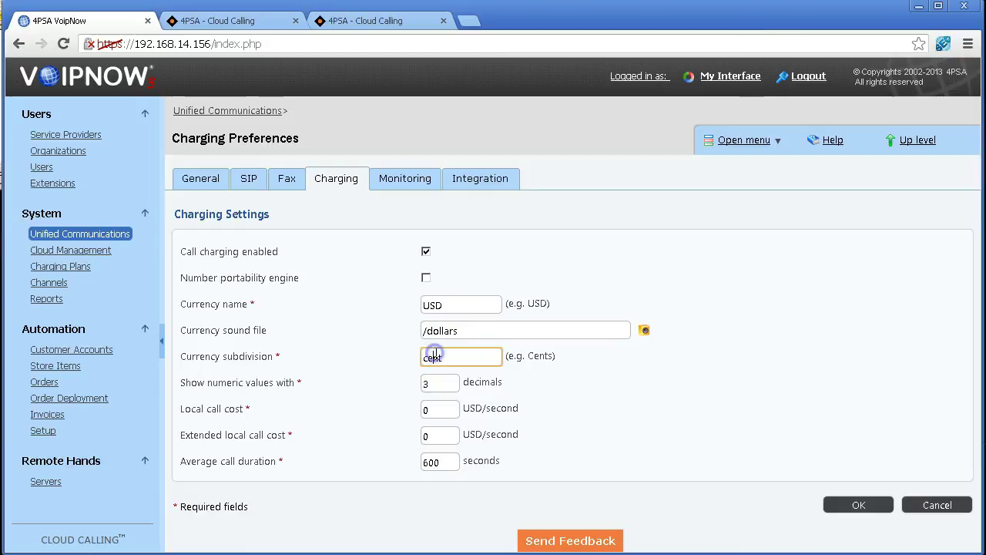
{"action": "left_click", "coordinate": [433, 408]}
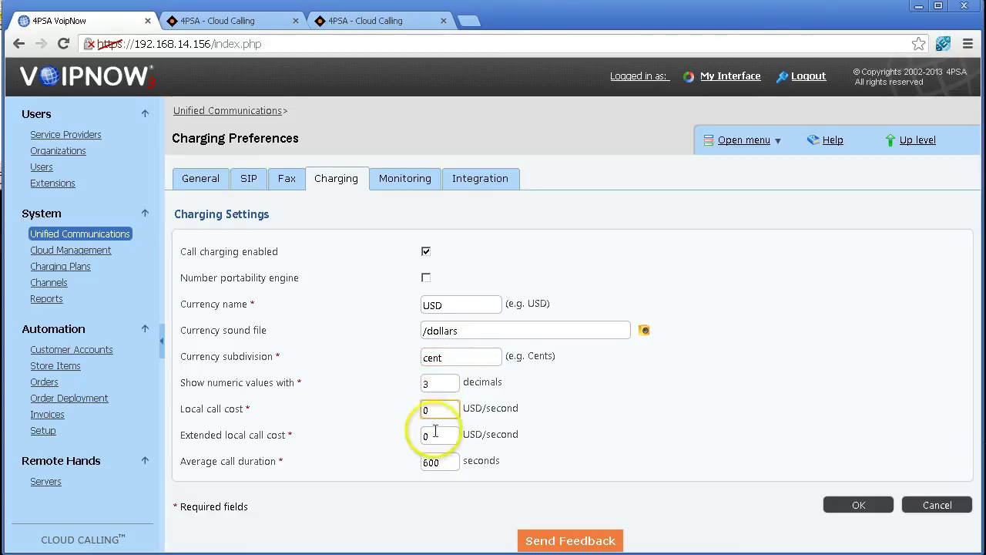
{"action": "left_click", "coordinate": [433, 435]}
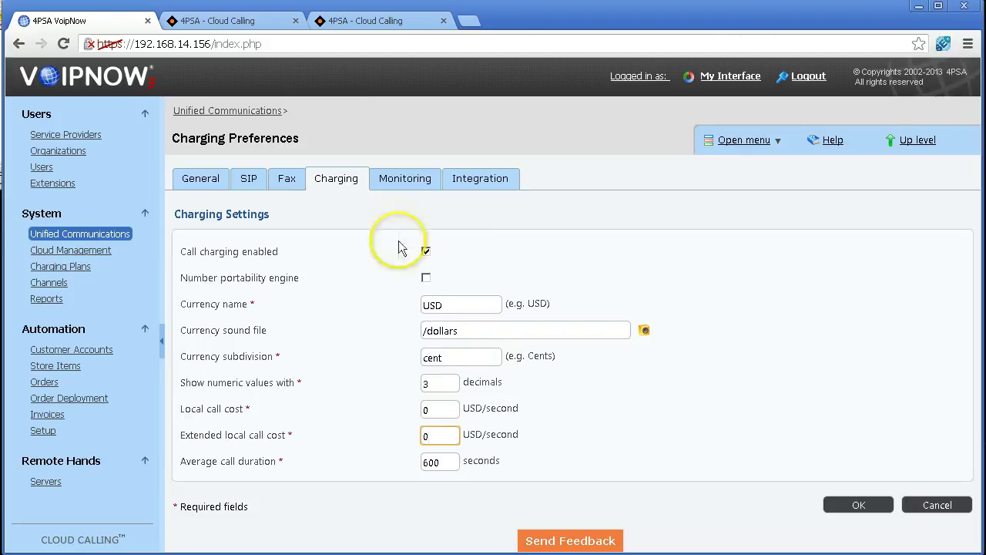
Enter the admin's e-mail address for monitoring alerts and save the Monitoring preferences.
{"action": "left_click", "coordinate": [403, 180]}
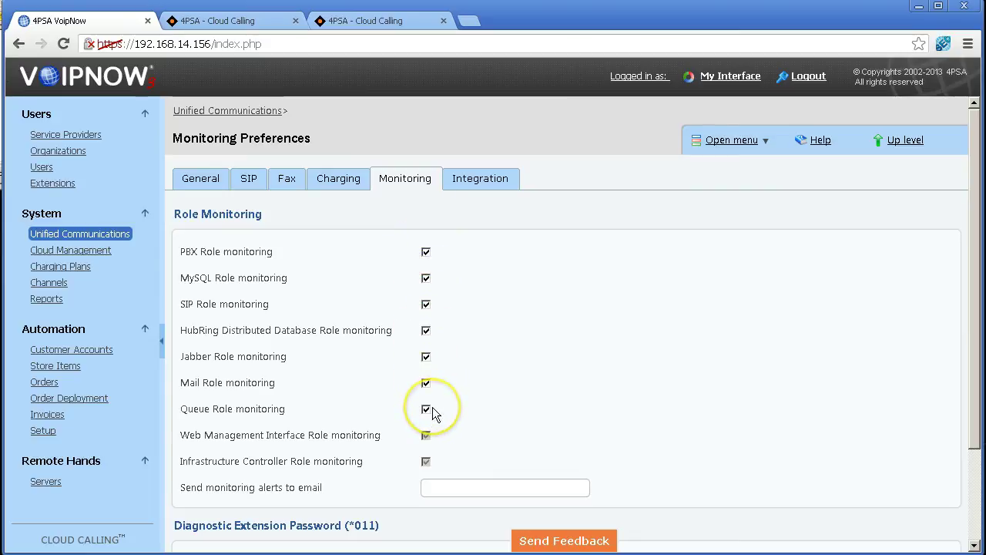
{"action": "left_click", "coordinate": [440, 489]}
{"action": "type", "text": "admin@example.com"}
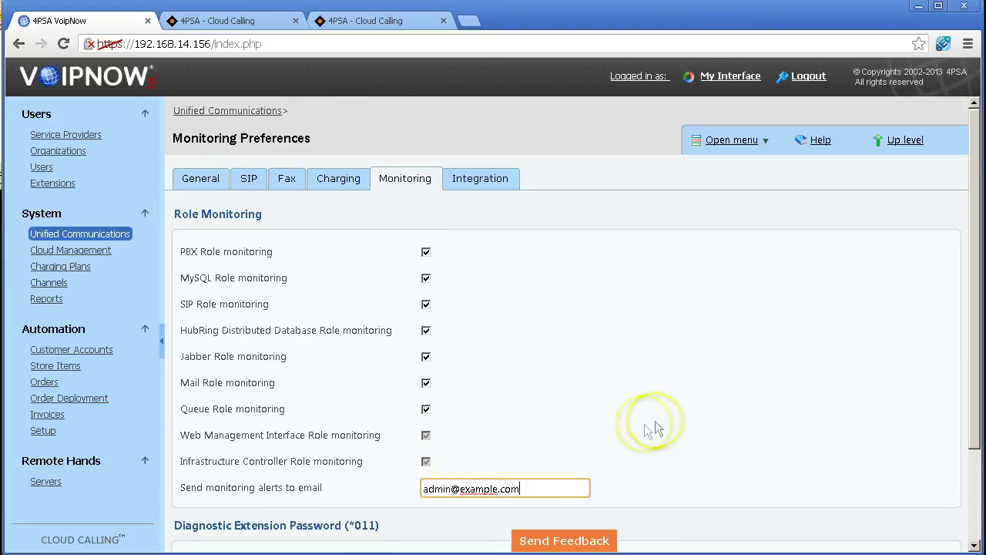
{"action": "scroll", "coordinate": [775, 480], "scroll_direction": "down", "scroll_amount": 3}
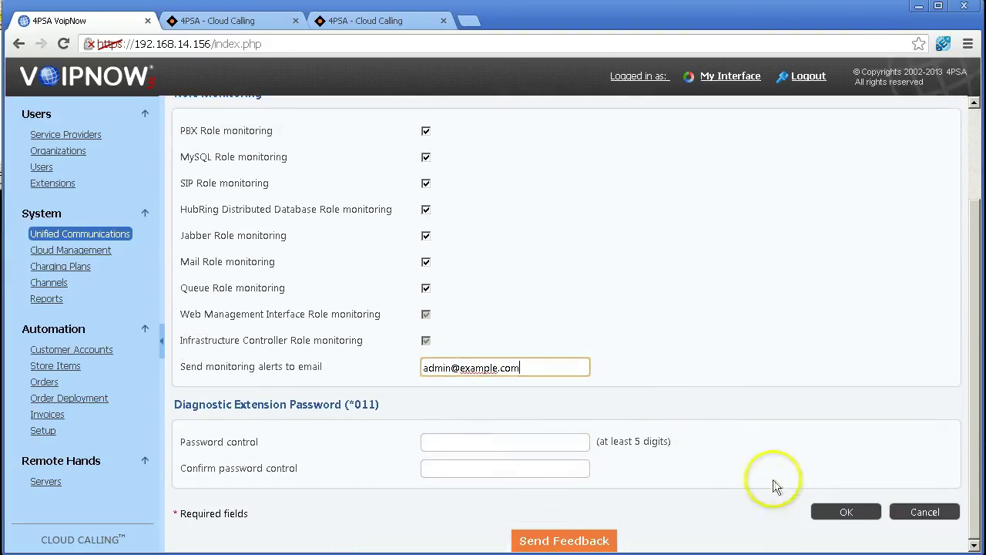
{"action": "left_click", "coordinate": [844, 511]}
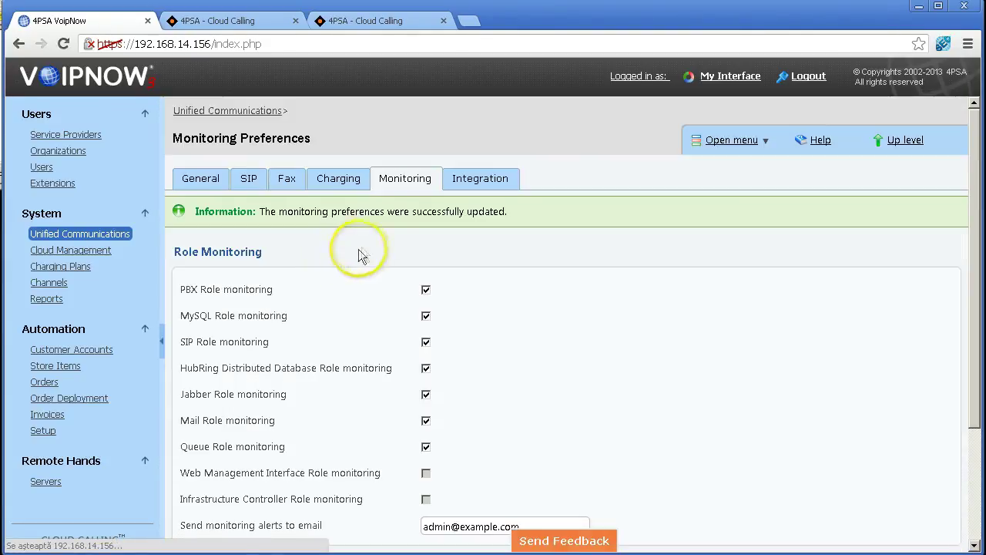
Save the Integration preferences unchanged, then go to Channel Management under System.
{"action": "left_click", "coordinate": [478, 179]}
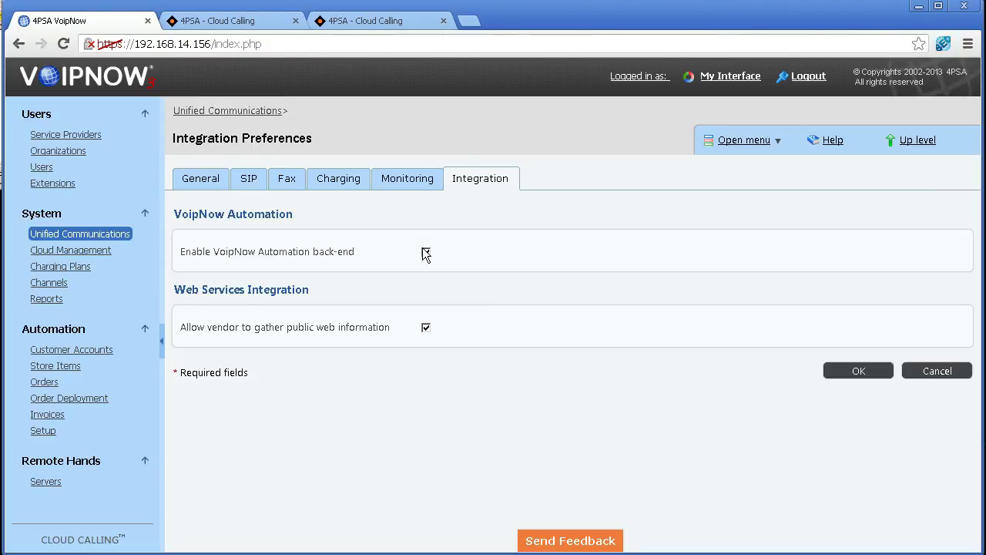
{"action": "left_click", "coordinate": [871, 377]}
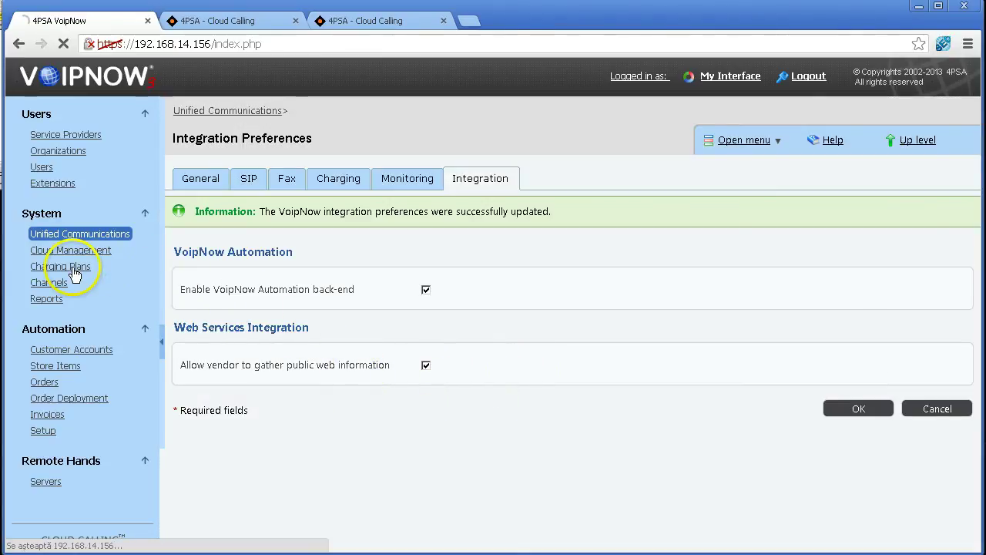
{"action": "left_click", "coordinate": [54, 283]}
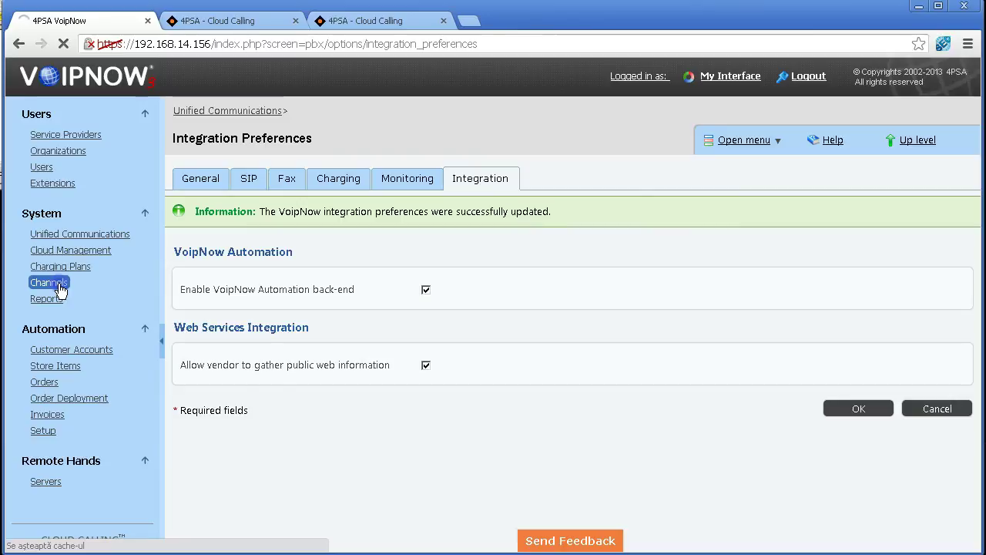